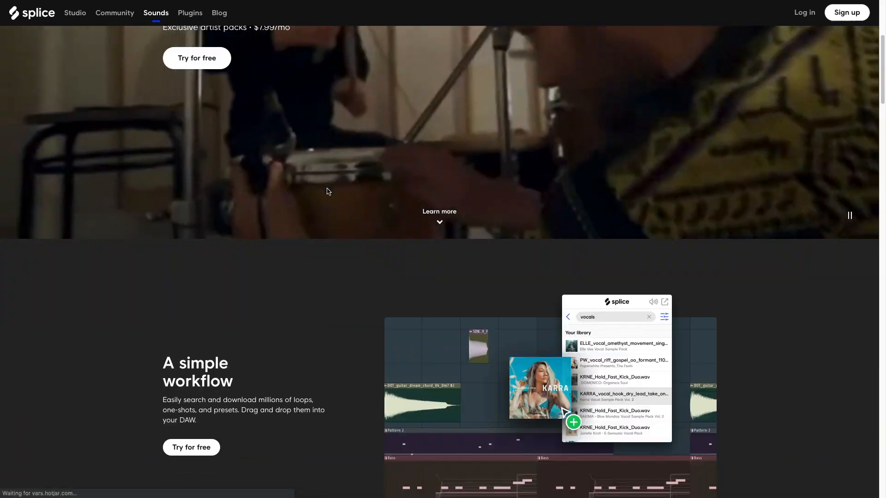
- Browse the Splice sounds page and its artist packs, and look over the Loopmasters home page for sample packs
{"action": "scroll", "coordinate": [310, 195], "scroll_direction": "up", "scroll_amount": 8}
{"action": "scroll", "coordinate": [305, 196], "scroll_direction": "down", "scroll_amount": 10}
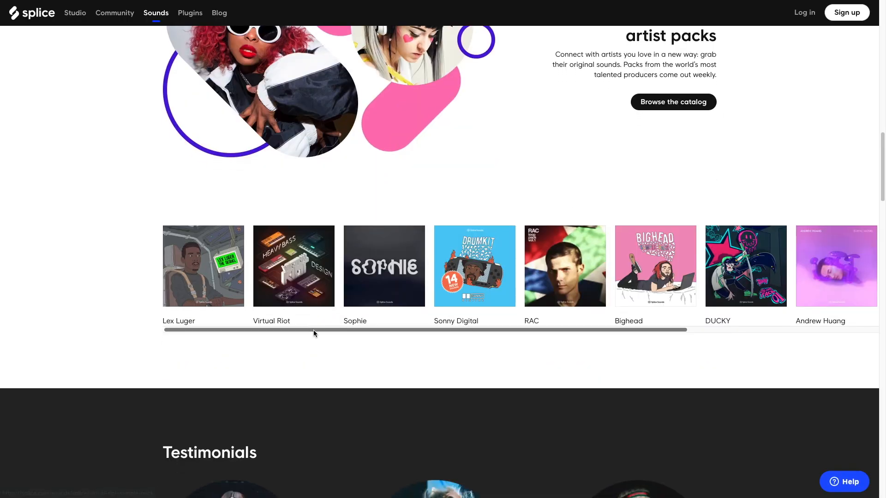
{"action": "left_click_drag", "start_coordinate": [314, 330], "coordinate": [497, 311]}
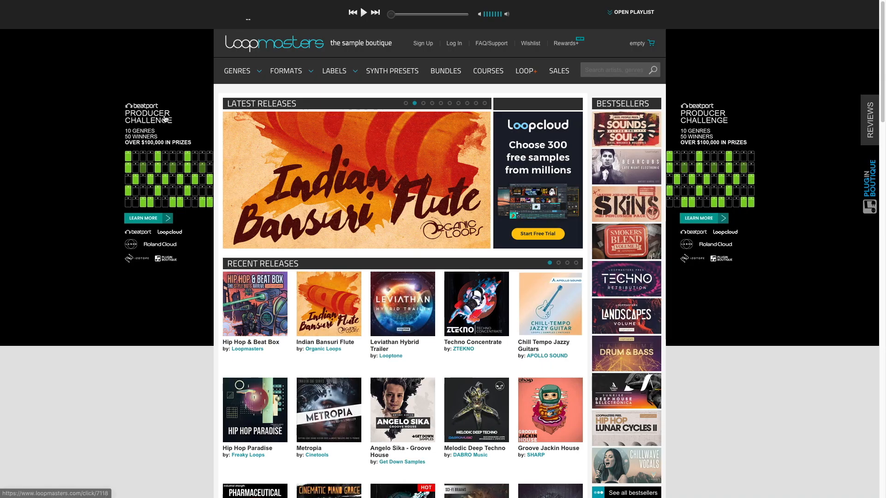
{"action": "mouse_move", "coordinate": [261, 139]}
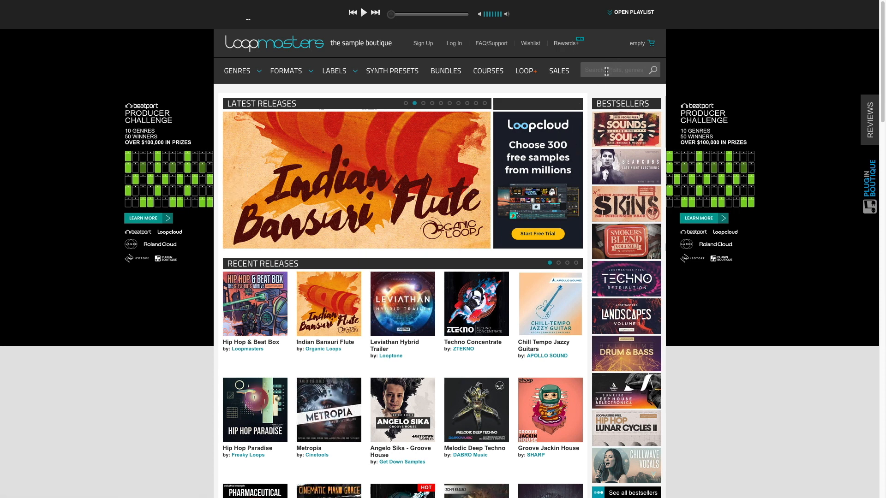
{"action": "type", "text": "ze"}
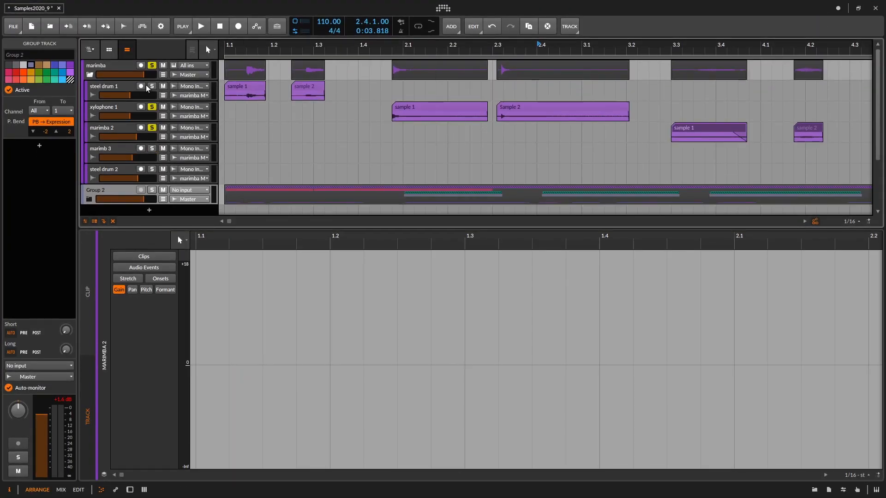
- Solo the steel drum 1 track, open its sample 1 clip and play it back
{"action": "left_click", "coordinate": [123, 88]}
{"action": "left_click_drag", "start_coordinate": [374, 47], "coordinate": [374, 87]}
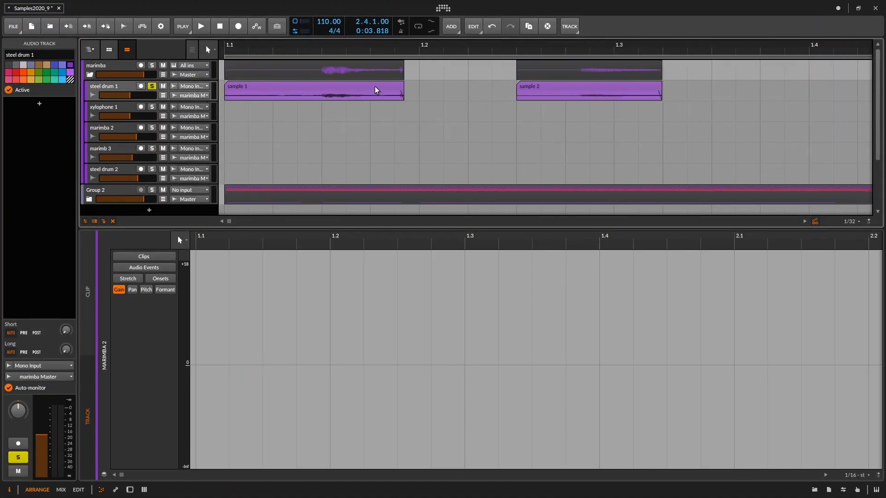
{"action": "left_click", "coordinate": [369, 87]}
{"action": "key", "text": "space"}
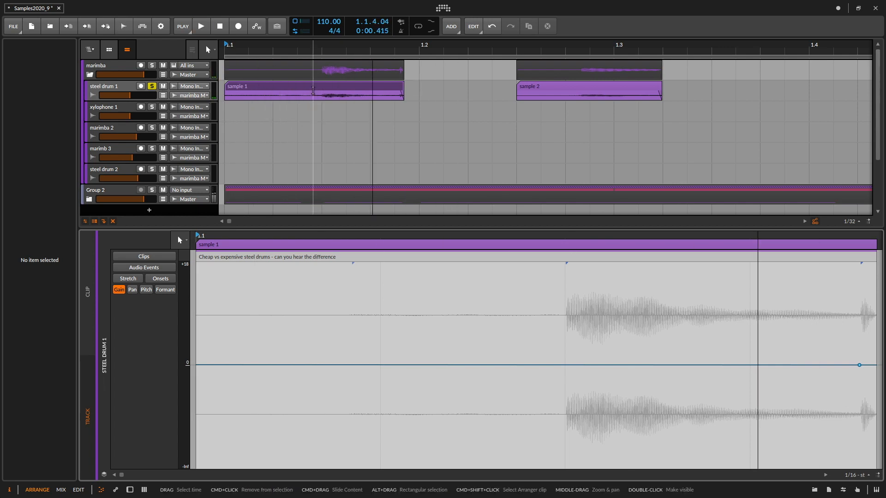
{"action": "key", "text": "space"}
{"action": "key", "text": "space"}
- Split sample 1 on the steel drum 1 track at the start of the hit and delete the silent part before it
{"action": "key", "text": "5"}
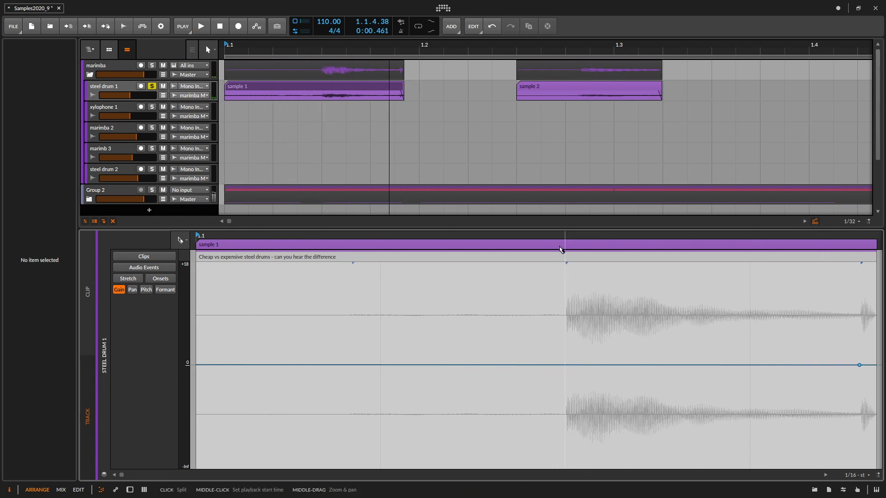
{"action": "left_click", "coordinate": [562, 249]}
{"action": "key", "text": "1"}
{"action": "left_click", "coordinate": [548, 247]}
{"action": "key", "text": "Delete"}
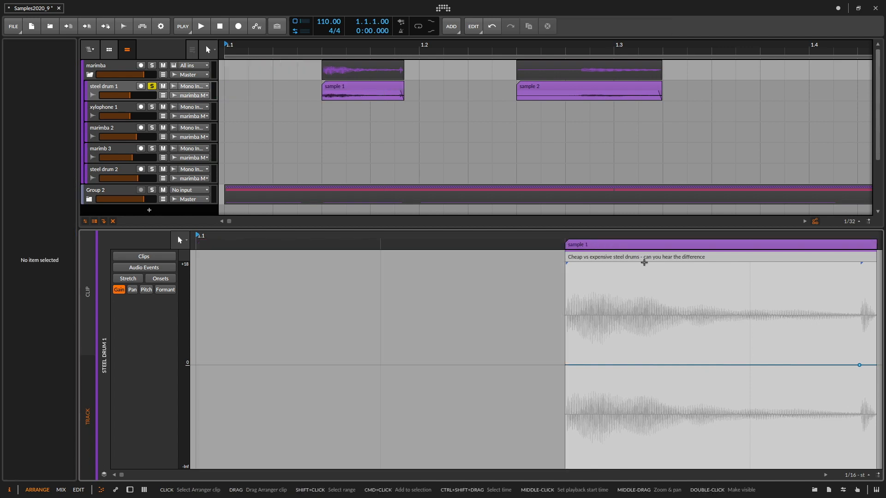
- Trim the end of sample 1 to a length of 0.0.1.56, cutting off the second hit
{"action": "left_click_drag", "start_coordinate": [641, 262], "coordinate": [384, 263]}
{"action": "left_click", "coordinate": [394, 250]}
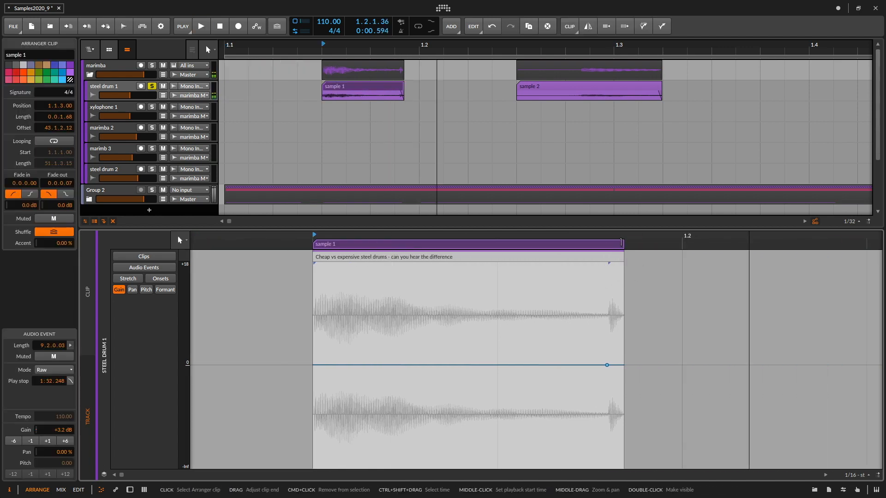
{"action": "left_click_drag", "start_coordinate": [594, 262], "coordinate": [571, 262]}
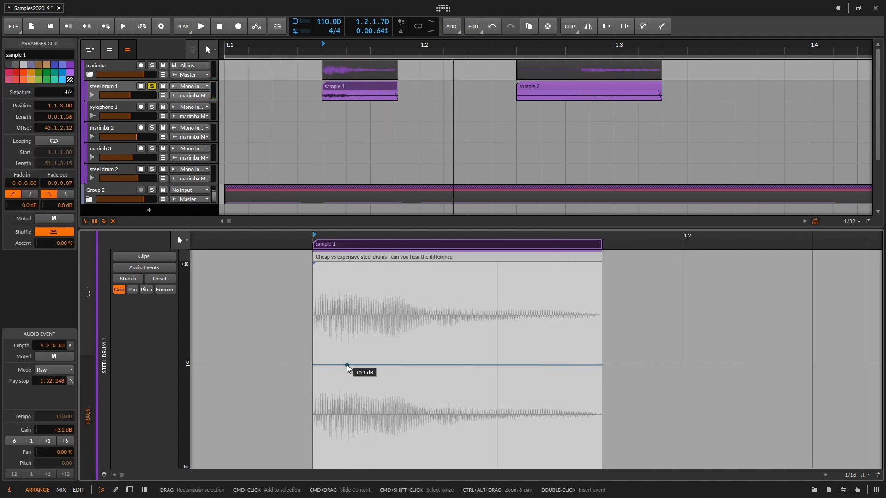
- Raise sample 1's gain envelope to +6.0 dB near the attack, add a raised point near the clip's end, and audition it
{"action": "left_click_drag", "start_coordinate": [346, 364], "coordinate": [346, 339]}
{"action": "key", "text": "space"}
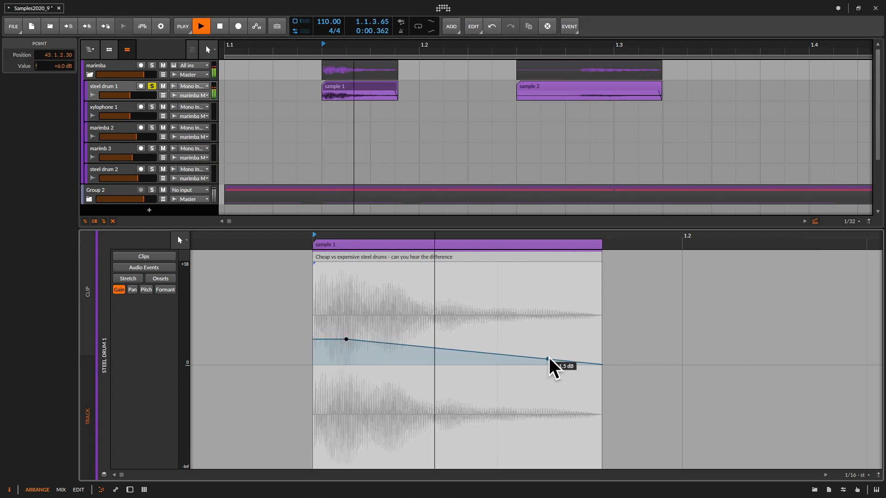
{"action": "key", "text": "space"}
{"action": "left_click_drag", "start_coordinate": [536, 361], "coordinate": [521, 335]}
{"action": "key", "text": "space"}
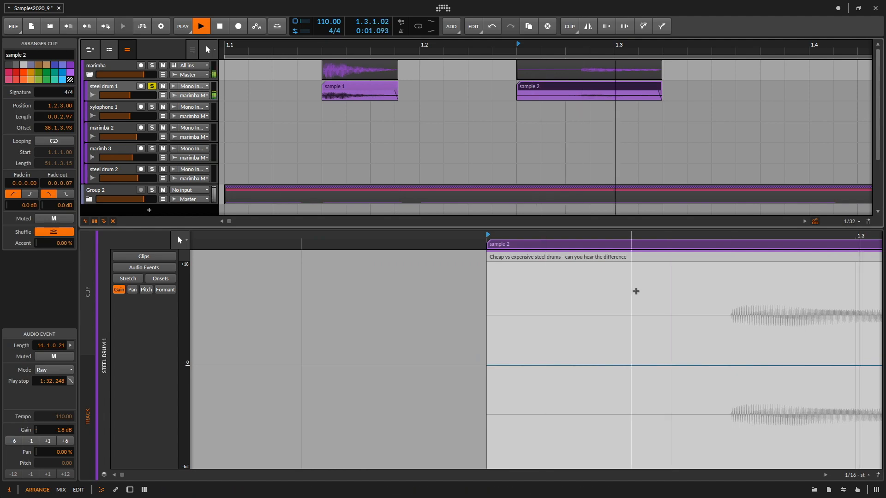
- Trim sample 2's silent start and shape its gain envelope from -Inf dB at the clip start to +11.5 dB after the attack
{"action": "left_click_drag", "start_coordinate": [364, 243], "coordinate": [579, 247]}
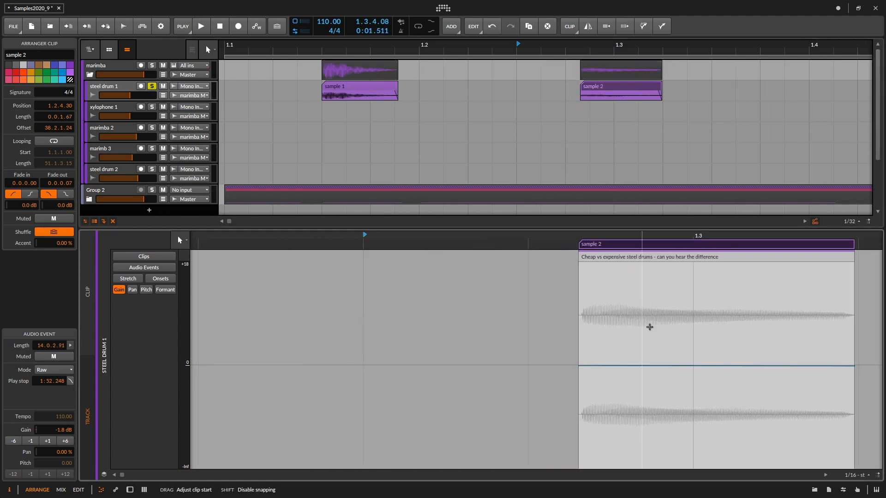
{"action": "left_click_drag", "start_coordinate": [649, 326], "coordinate": [491, 332]}
{"action": "left_click_drag", "start_coordinate": [435, 364], "coordinate": [439, 307]}
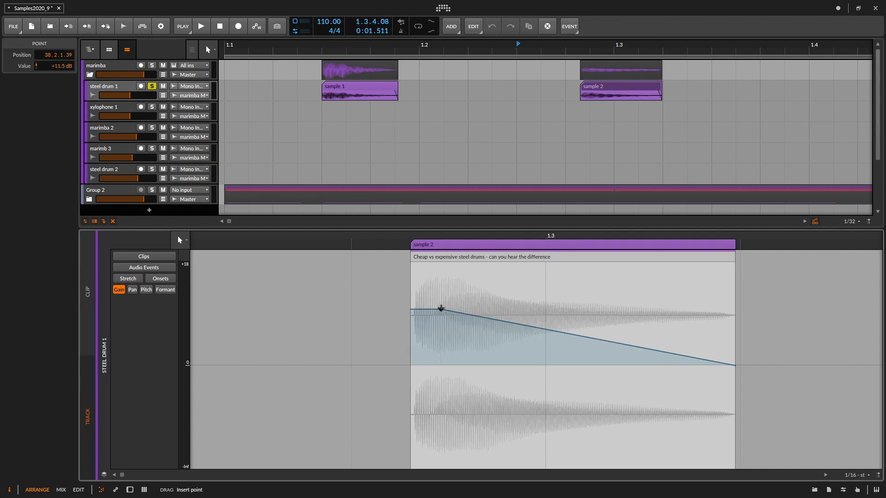
{"action": "left_click", "coordinate": [431, 245]}
{"action": "key", "text": "space"}
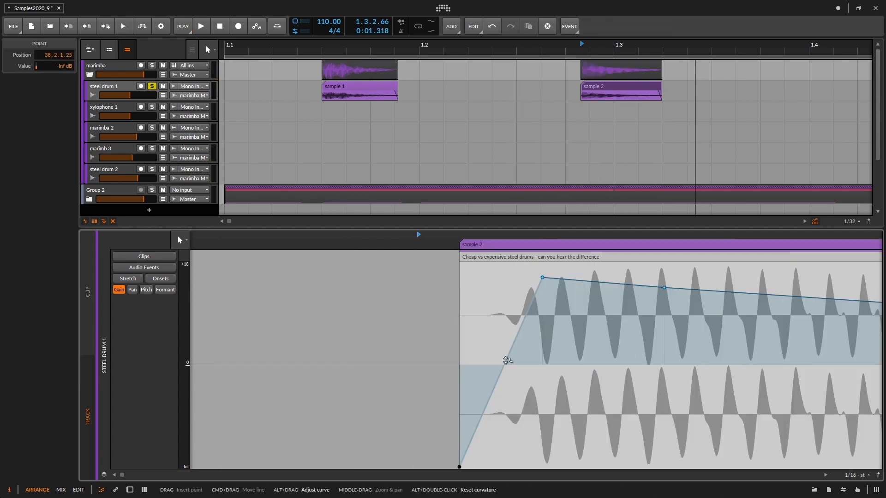
- Play back sample 2 and inspect its gain envelope from the attack through to the end of the clip
{"action": "left_click_drag", "start_coordinate": [516, 333], "coordinate": [363, 325]}
{"action": "key", "text": "space"}
{"action": "key", "text": "space"}
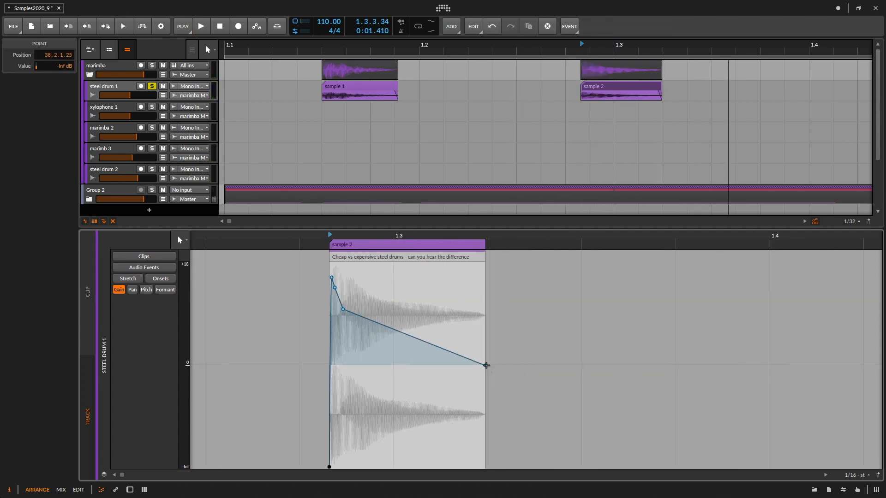
{"action": "left_click_drag", "start_coordinate": [484, 366], "coordinate": [503, 365]}
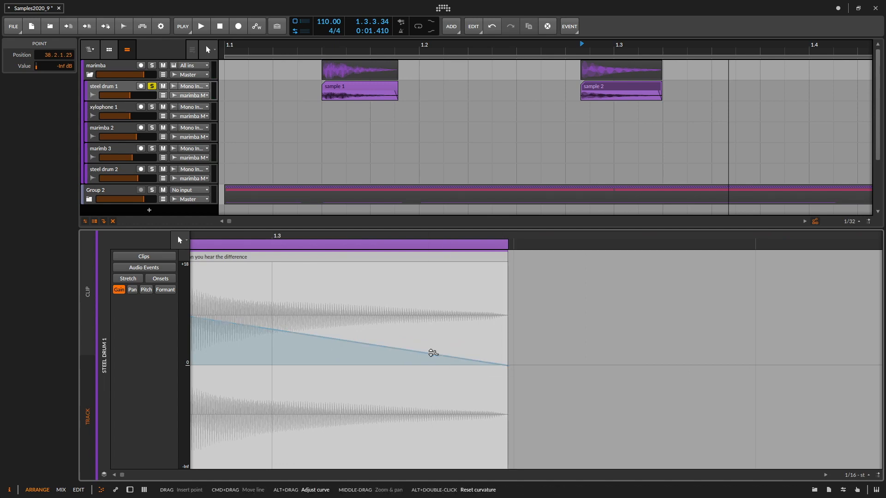
{"action": "left_click_drag", "start_coordinate": [432, 353], "coordinate": [478, 352]}
{"action": "key", "text": "space"}
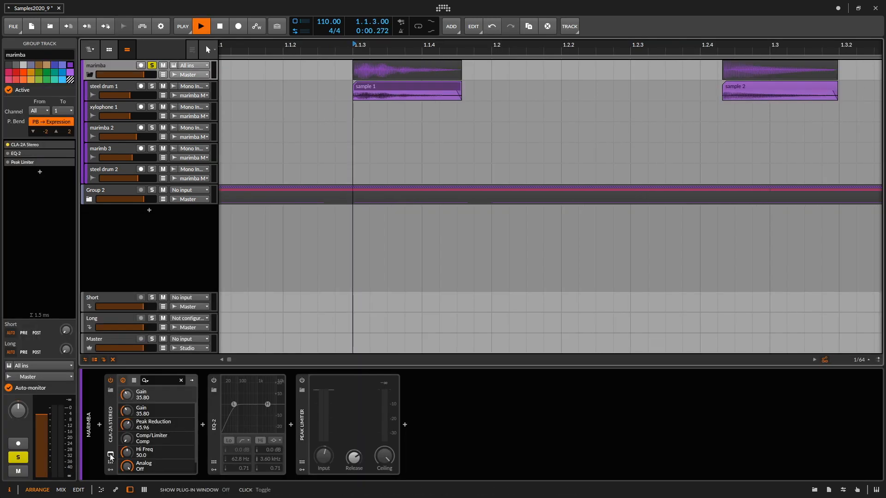
- Open the marimba group's CLA-2A compressor window, watch its meter during playback, and close it
{"action": "left_click", "coordinate": [110, 455]}
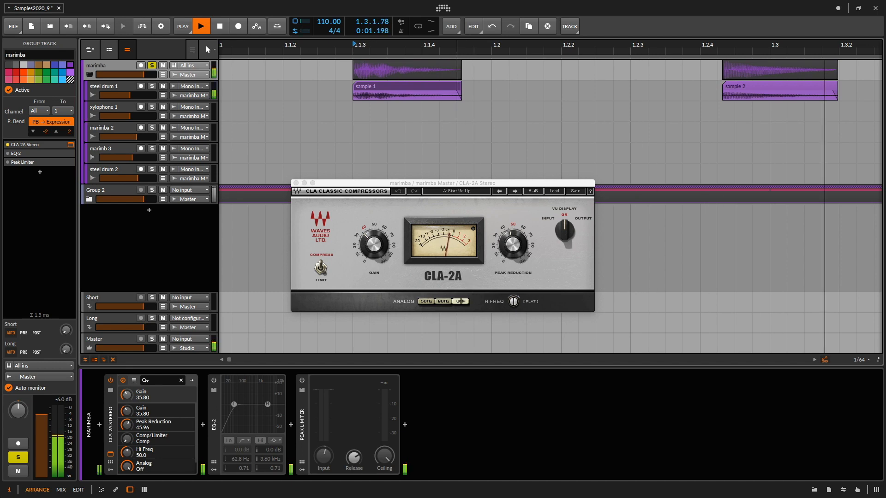
{"action": "key", "text": "space"}
{"action": "key", "text": "space"}
{"action": "key", "text": "space"}
{"action": "left_click", "coordinate": [296, 184]}
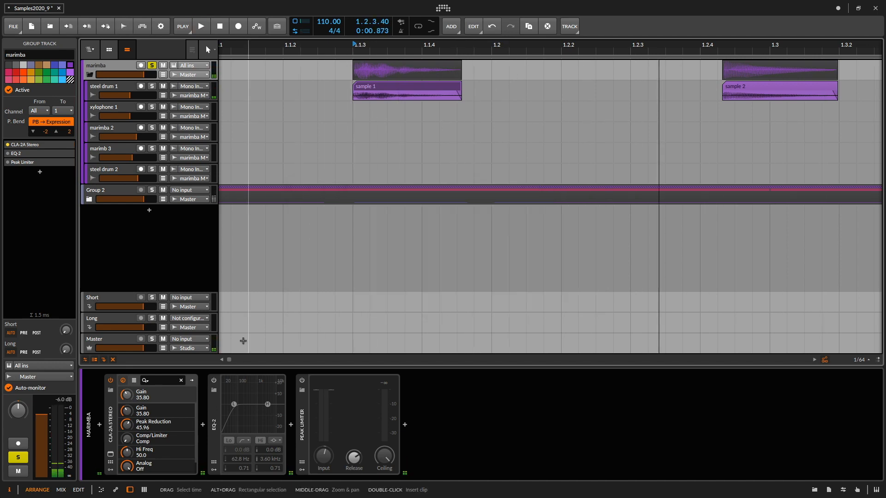
- Enable the EQ-2 and Peak Limiter devices on the marimba group and audition the steel drum sample through them
{"action": "left_click", "coordinate": [214, 380]}
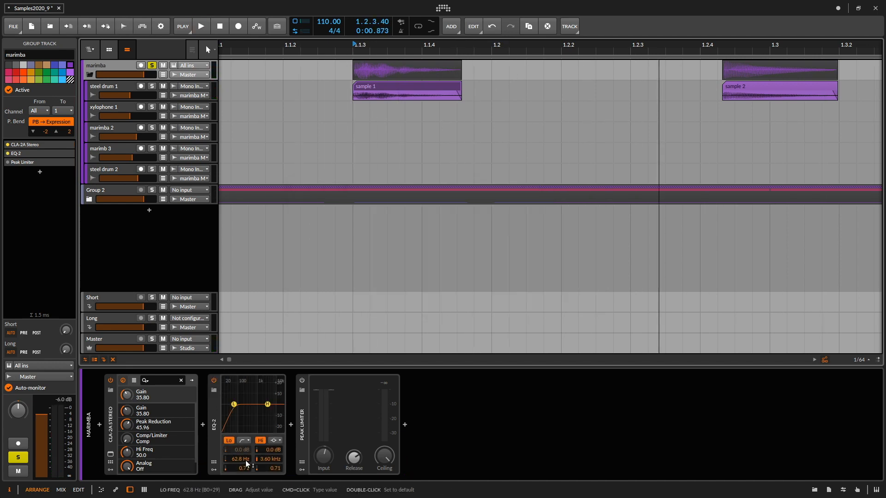
{"action": "key", "text": "space"}
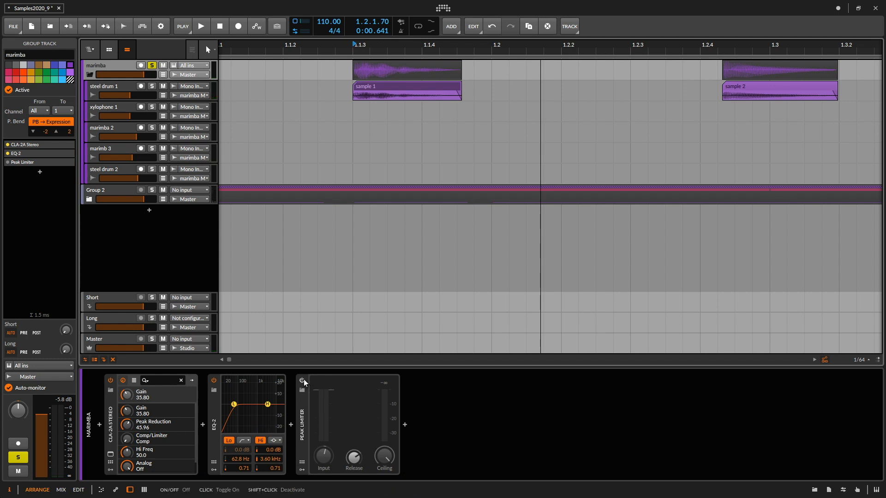
{"action": "left_click", "coordinate": [302, 380]}
{"action": "key", "text": "space"}
- Audition steel drum 1's sample 2 and xylophone 1's sample 1 through the marimba group's effects
{"action": "key", "text": "space"}
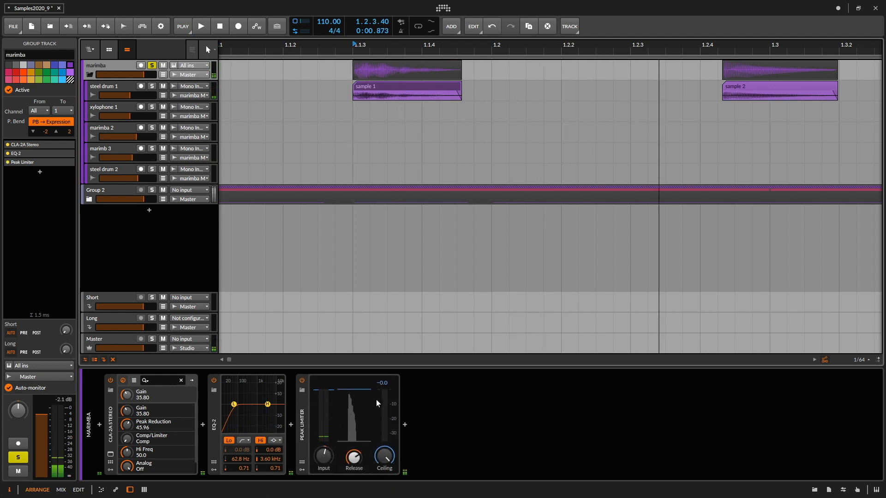
{"action": "left_click", "coordinate": [720, 52]}
{"action": "key", "text": "space"}
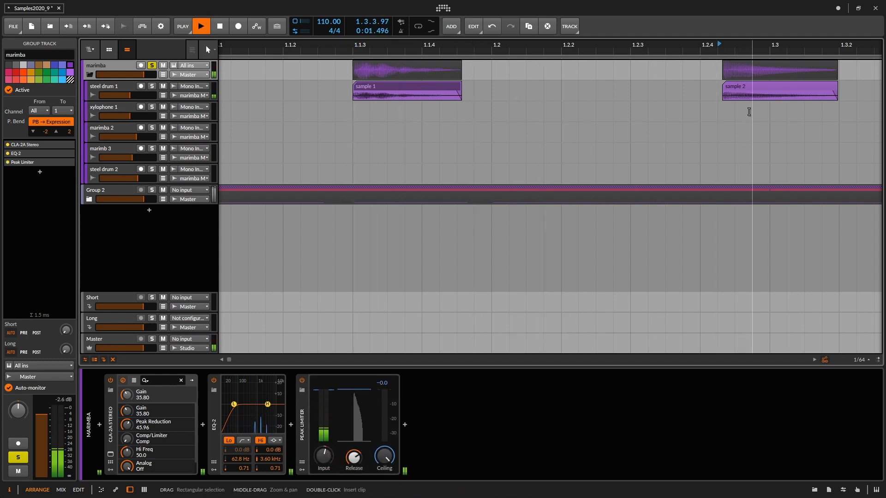
{"action": "key", "text": "space"}
{"action": "key", "text": "space"}
{"action": "key", "text": "space"}
{"action": "mouse_move", "coordinate": [749, 113]}
{"action": "left_mouse_down"}
{"action": "mouse_move", "coordinate": [686, 104]}
{"action": "mouse_move", "coordinate": [374, 115]}
{"action": "left_mouse_up"}
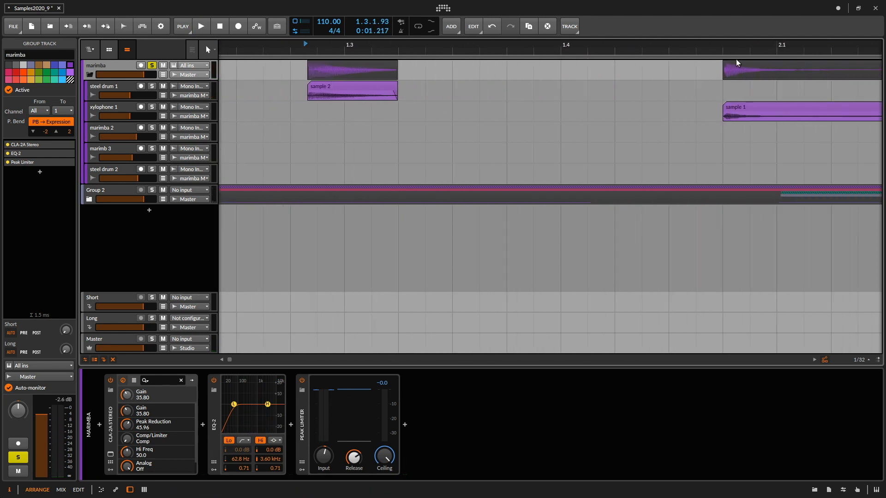
{"action": "left_click", "coordinate": [725, 50]}
{"action": "key", "text": "space"}
- Play sample 1 on the marimba 2 track through the group effects and check the CLA-2A window during playback
{"action": "key", "text": "space"}
{"action": "left_click", "coordinate": [506, 49]}
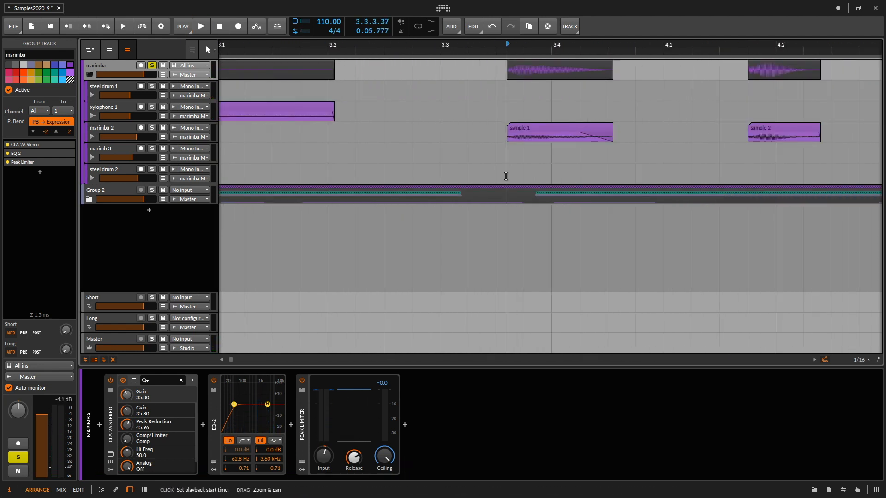
{"action": "left_click_drag", "start_coordinate": [506, 176], "coordinate": [493, 146]}
{"action": "key", "text": "space"}
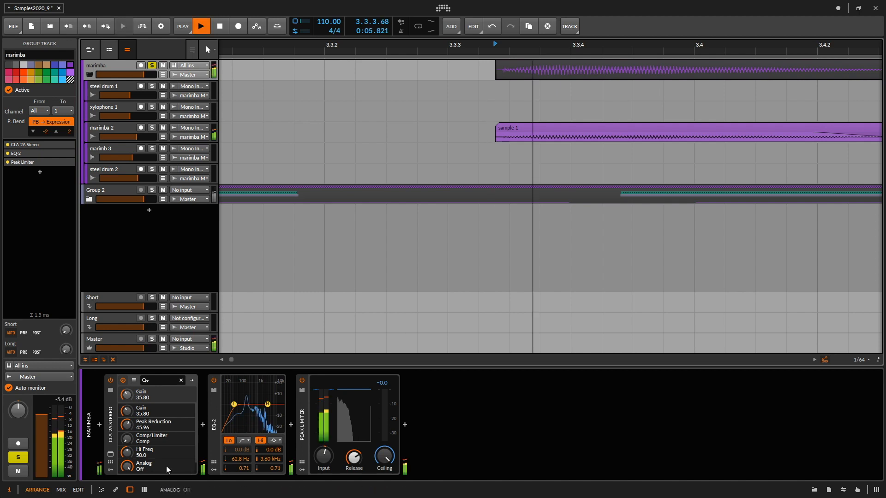
{"action": "left_click", "coordinate": [111, 454]}
{"action": "key", "text": "space"}
{"action": "key", "text": "space"}
{"action": "left_click", "coordinate": [110, 454]}
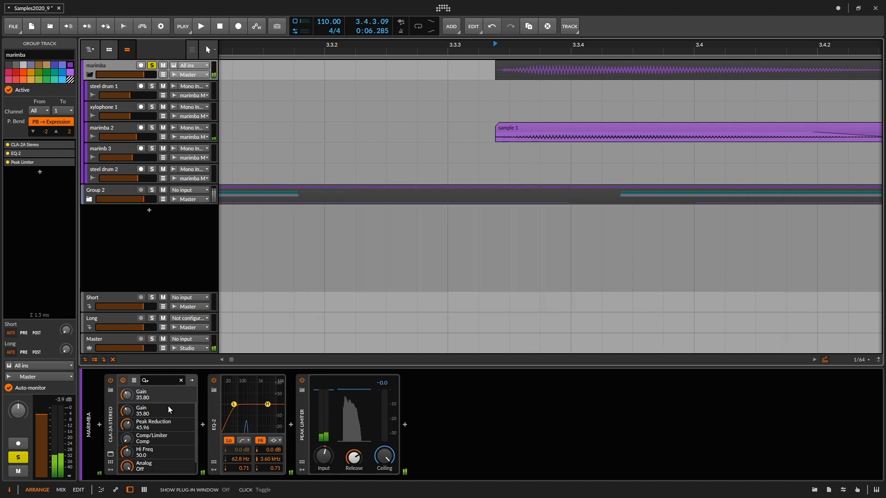
- Trim sample 1 on the marimba 2 track at both ends so it starts at 3.3.3.38 with a length of 0.0.3.79
{"action": "left_click_drag", "start_coordinate": [355, 231], "coordinate": [457, 203]}
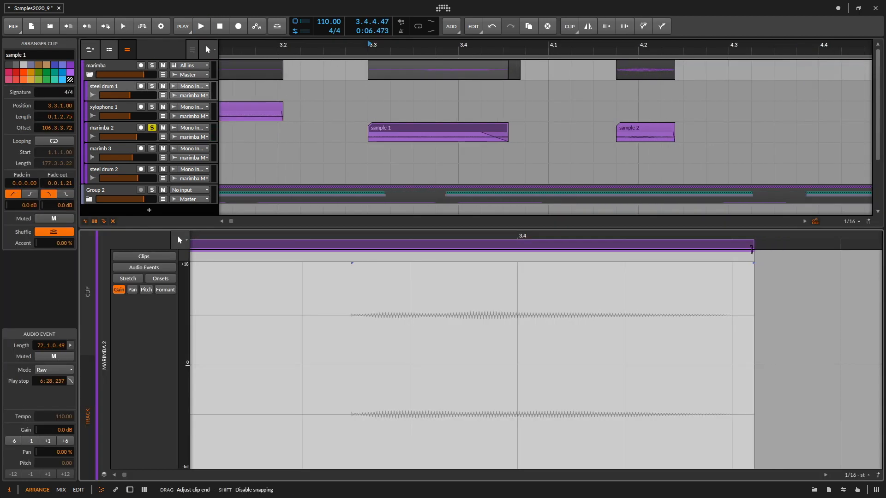
{"action": "left_click_drag", "start_coordinate": [748, 250], "coordinate": [748, 250]}
{"action": "mouse_move", "coordinate": [312, 259]}
{"action": "left_mouse_down"}
{"action": "mouse_move", "coordinate": [449, 257]}
{"action": "mouse_move", "coordinate": [220, 245]}
{"action": "left_mouse_up"}
{"action": "key", "text": "5"}
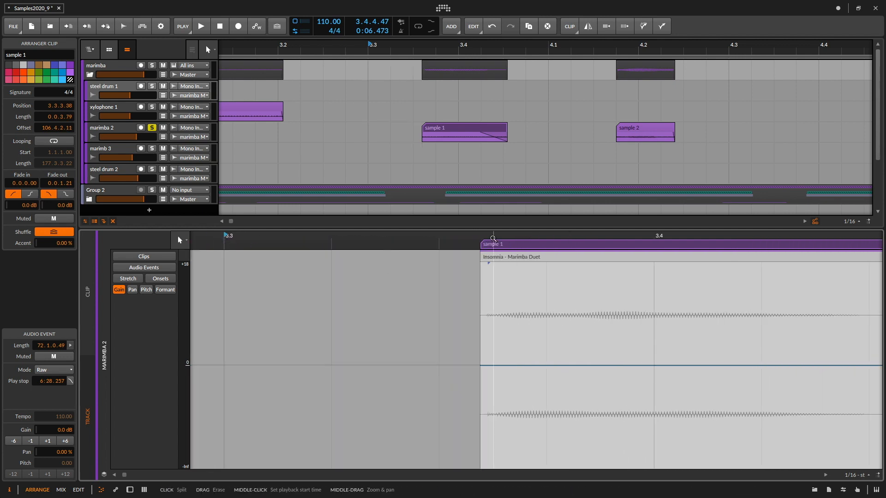
{"action": "left_click_drag", "start_coordinate": [478, 237], "coordinate": [284, 247]}
- Raise the marimba 2 sample's gain envelope to +18.1 dB and pull a point near the clip start down to the minimum
{"action": "left_click_drag", "start_coordinate": [366, 366], "coordinate": [330, 264]}
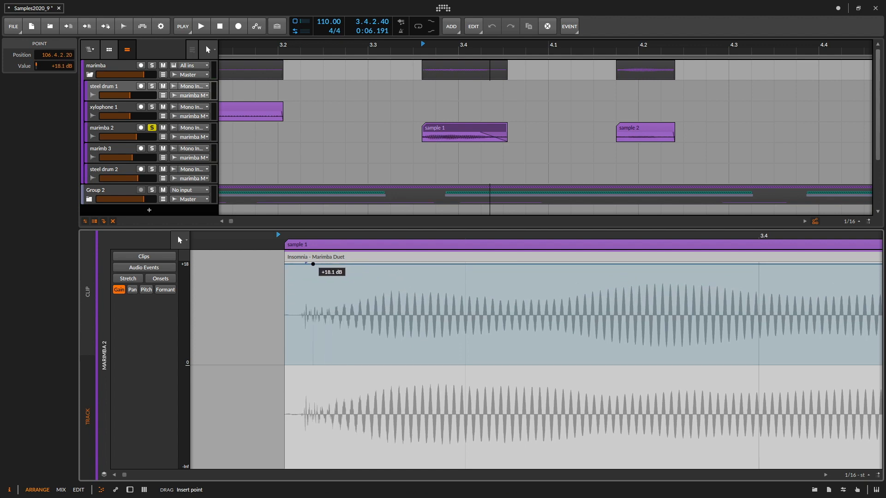
{"action": "left_click", "coordinate": [295, 265]}
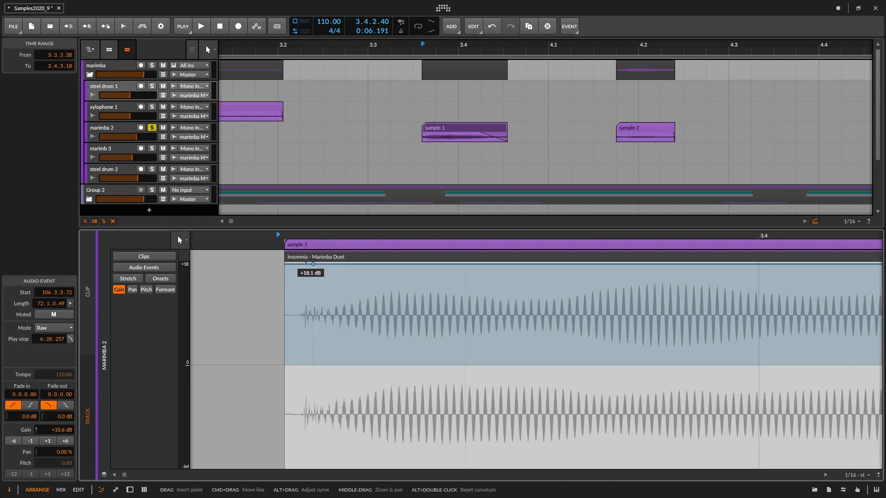
{"action": "left_click_drag", "start_coordinate": [301, 264], "coordinate": [301, 467]}
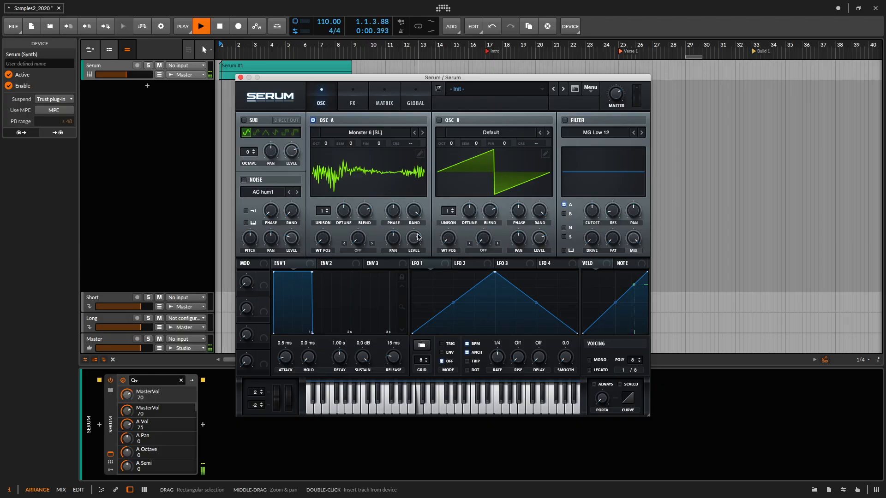
- Set oscillator A's level to 63% and enable oscillator B on its default wavetable with two unison voices
{"action": "left_click_drag", "start_coordinate": [418, 237], "coordinate": [410, 222]}
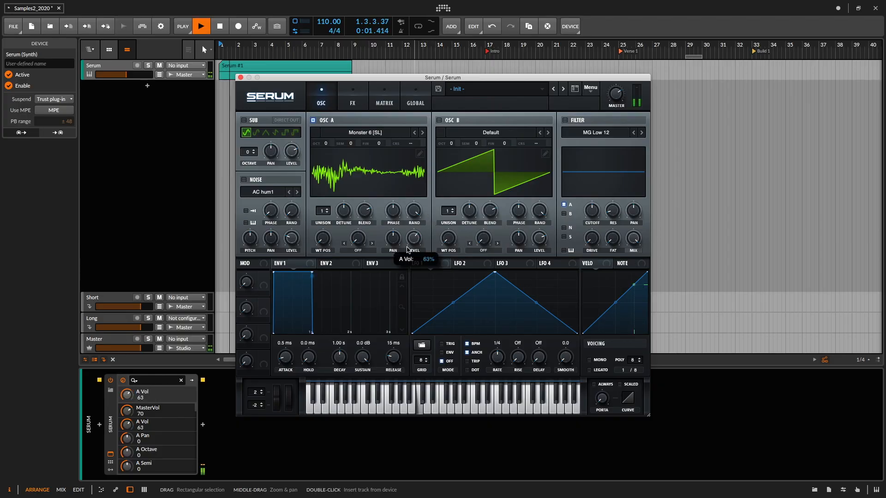
{"action": "left_click", "coordinate": [438, 120]}
{"action": "left_click", "coordinate": [491, 133]}
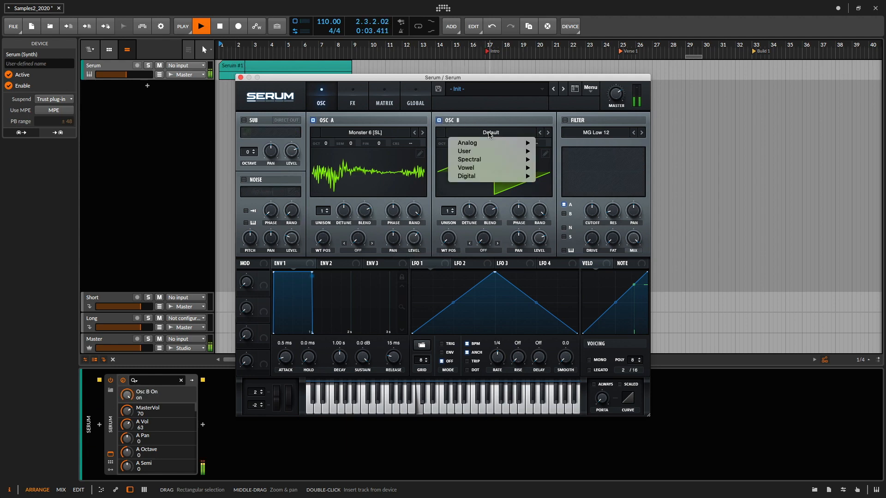
{"action": "key", "text": "Escape"}
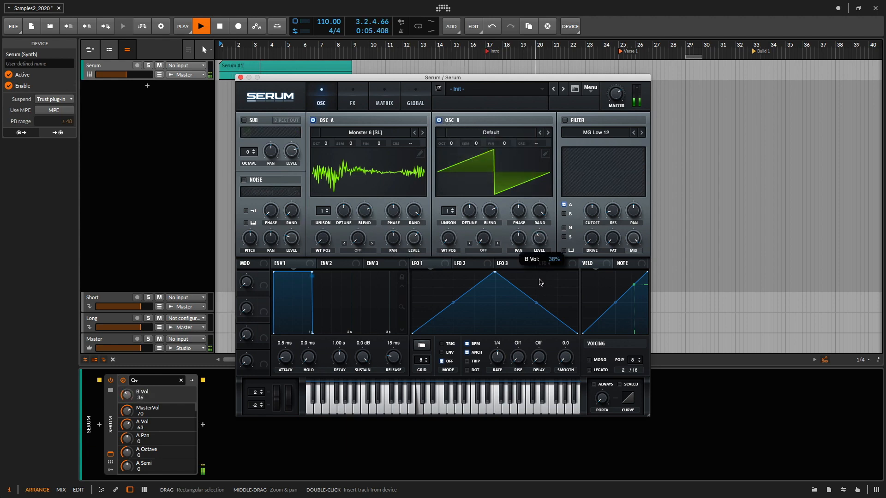
{"action": "left_click", "coordinate": [455, 213]}
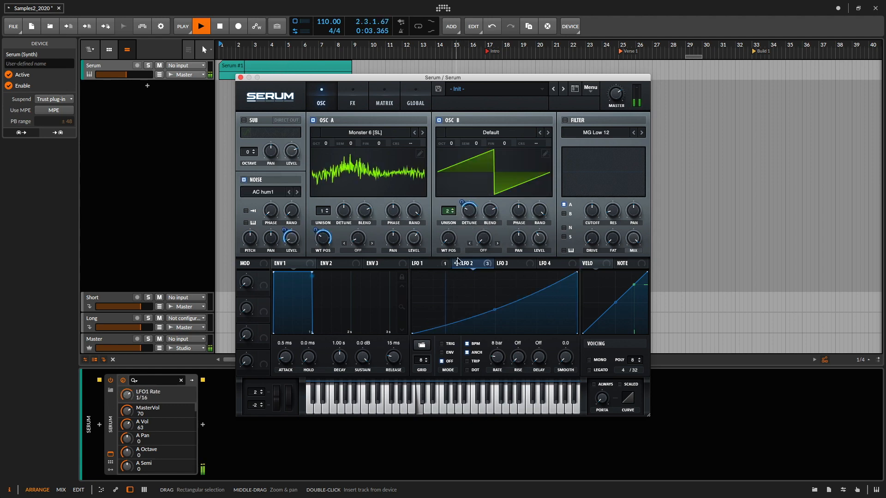
- Set oscillator A's wavetable position to 77 and enable the chorus in Serum's effects rack
{"action": "left_click_drag", "start_coordinate": [318, 230], "coordinate": [318, 251]}
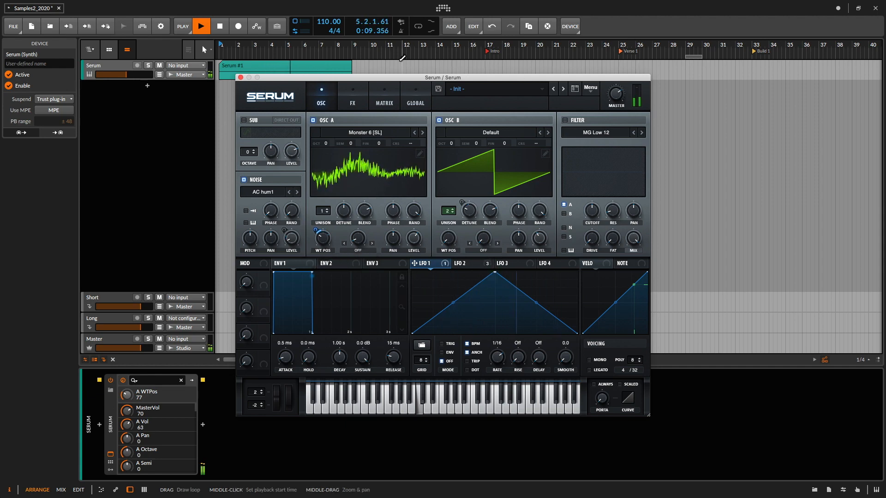
{"action": "left_click", "coordinate": [352, 101]}
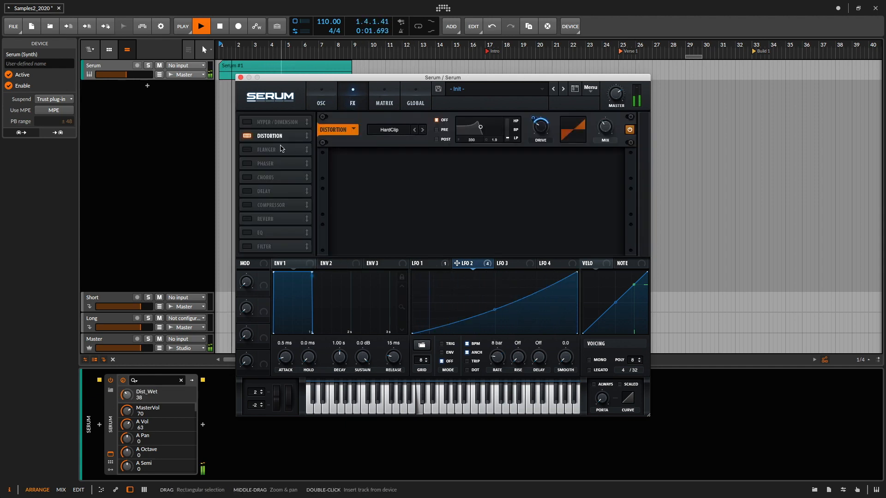
{"action": "left_click", "coordinate": [247, 177]}
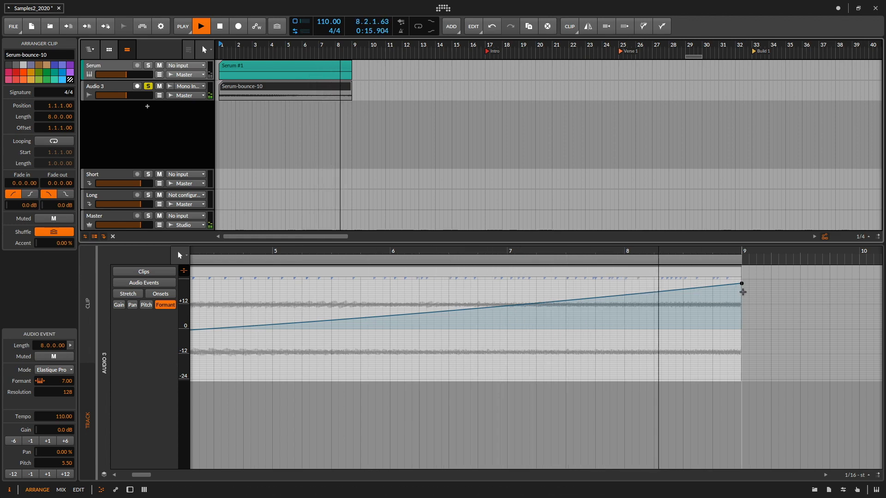
- Adjust the last formant envelope point at the end of the Serum-bounce-10 clip to finish its upward ramp
{"action": "left_click_drag", "start_coordinate": [741, 284], "coordinate": [740, 285]}
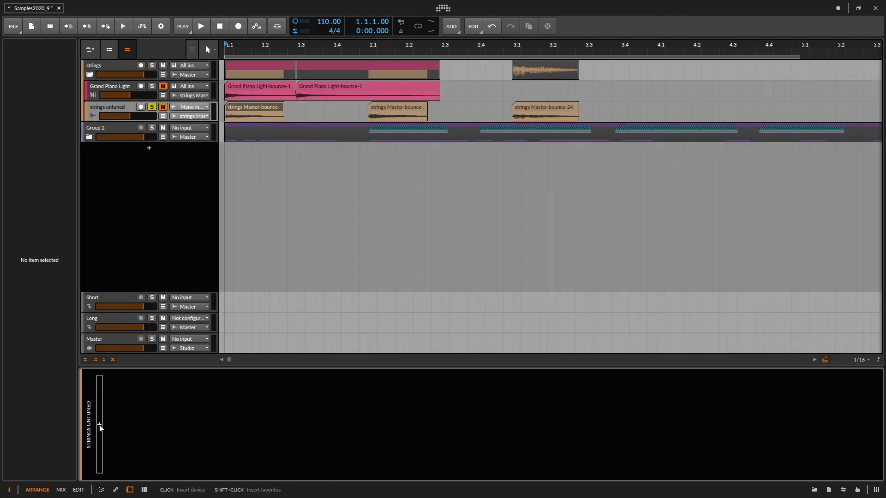
- Find the pitch shifters and insert SoundShifter Pitch Stereo on the strings untuned track
{"action": "left_click", "coordinate": [99, 425]}
{"action": "type", "text": "p"}
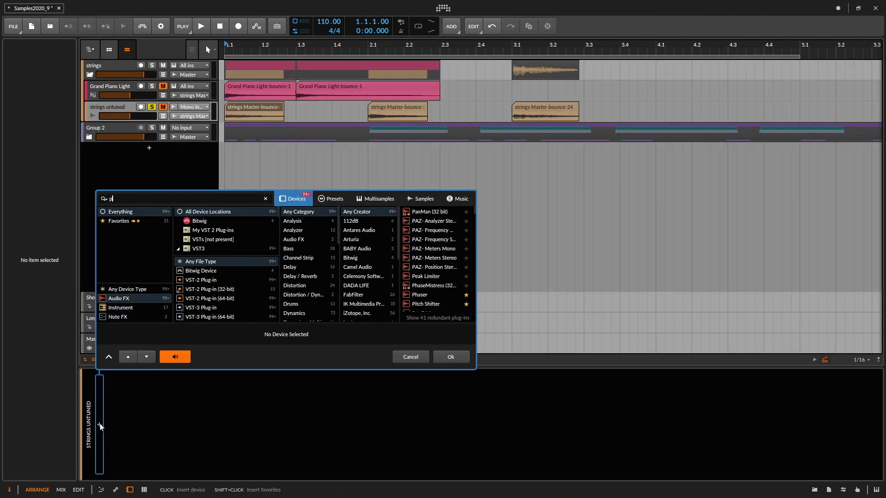
{"action": "type", "text": "itch shif"}
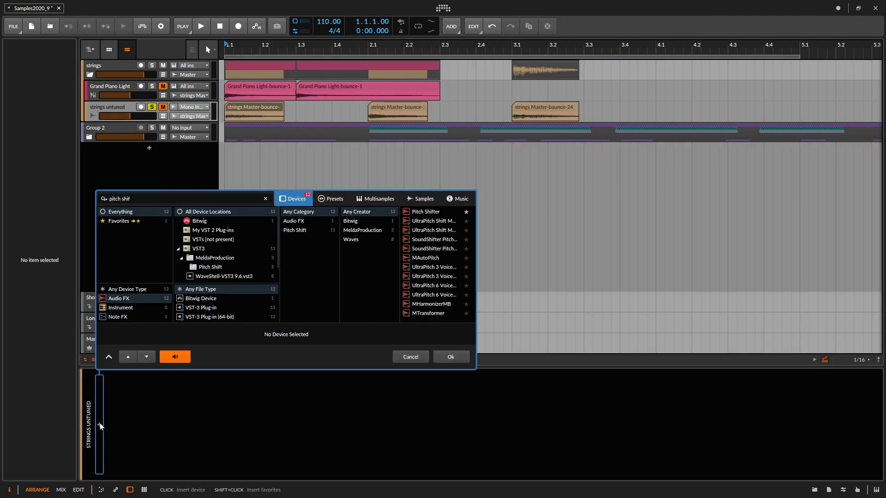
{"action": "double_click", "coordinate": [446, 248]}
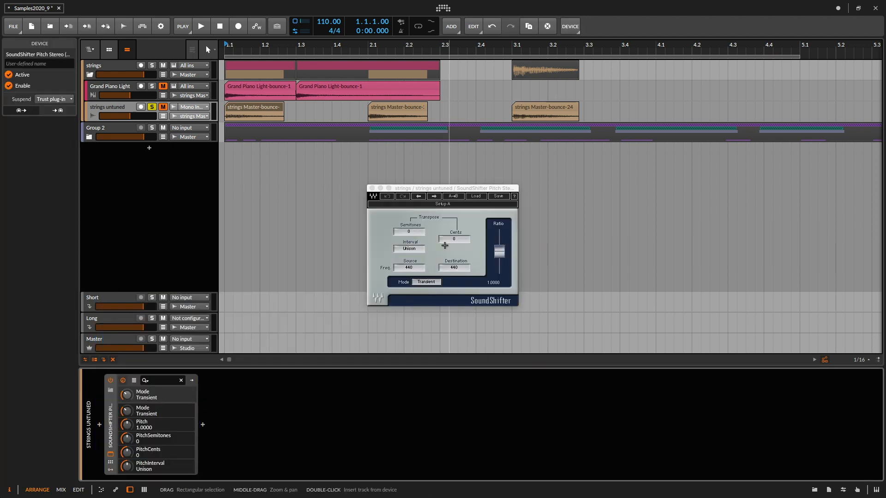
- Lower the SoundShifter pitch ratio to 0.9781 (-38 cents) while auditioning the strings, and close the plug-in window
{"action": "left_click_drag", "start_coordinate": [500, 250], "coordinate": [500, 252]}
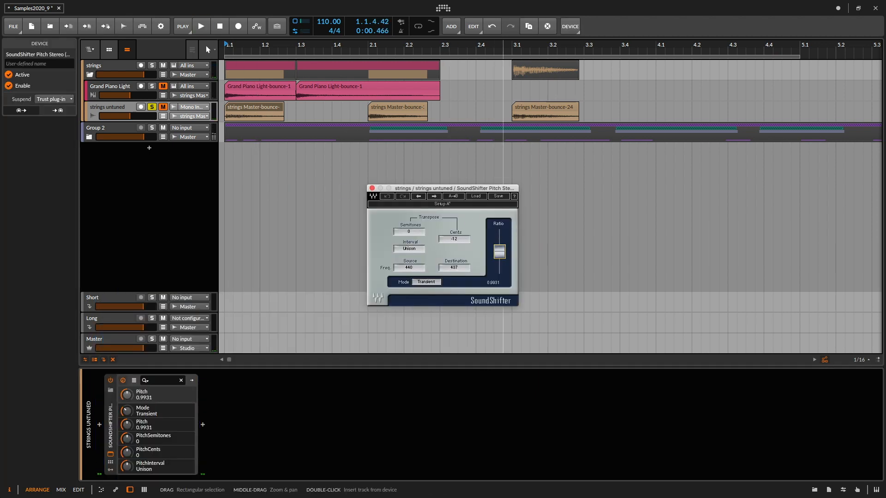
{"action": "key", "text": "space"}
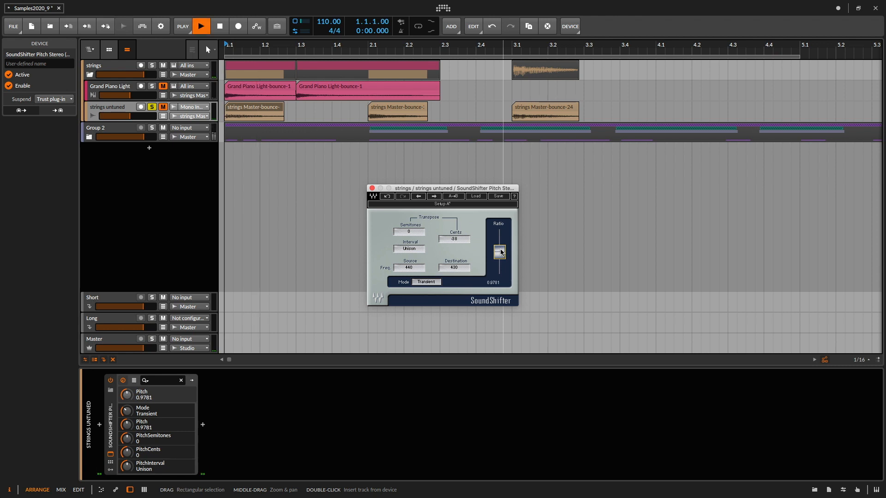
{"action": "key", "text": "space"}
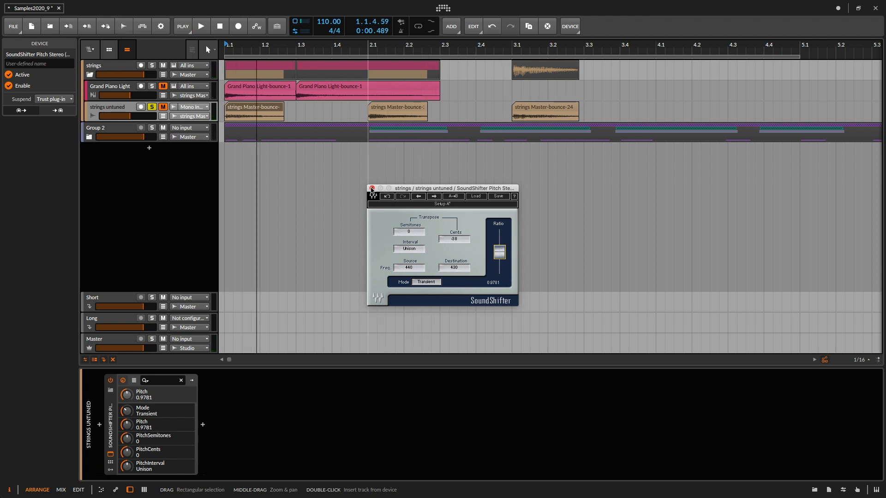
{"action": "left_click", "coordinate": [372, 188]}
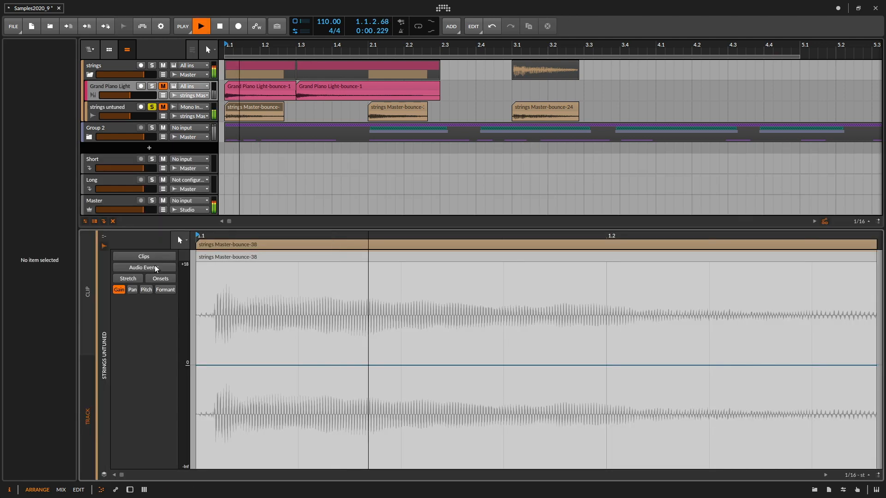
- Set the pitch envelope of strings Master-bounce-38 to -0.40 at the clip start and audition the tuning
{"action": "key", "text": "space"}
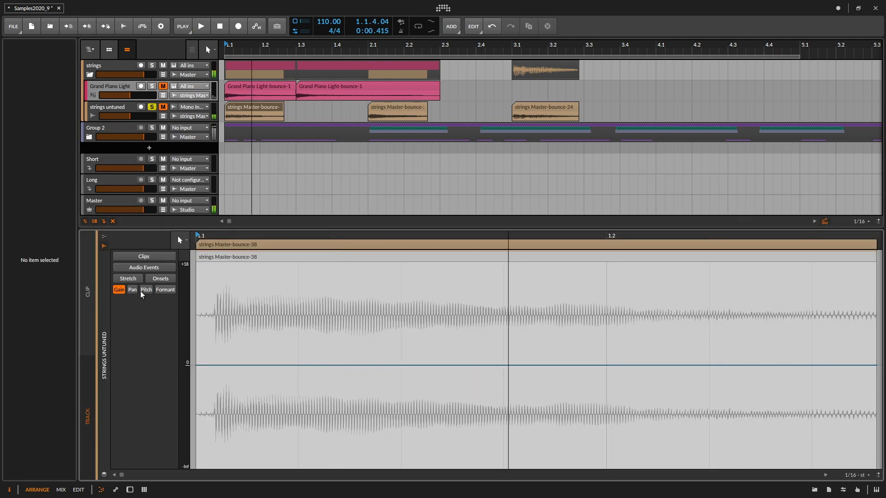
{"action": "left_click", "coordinate": [145, 290]}
{"action": "key", "text": "space"}
{"action": "left_click_drag", "start_coordinate": [199, 385], "coordinate": [196, 386]}
{"action": "key", "text": "space"}
{"action": "key", "text": "space"}
{"action": "key", "text": "space"}
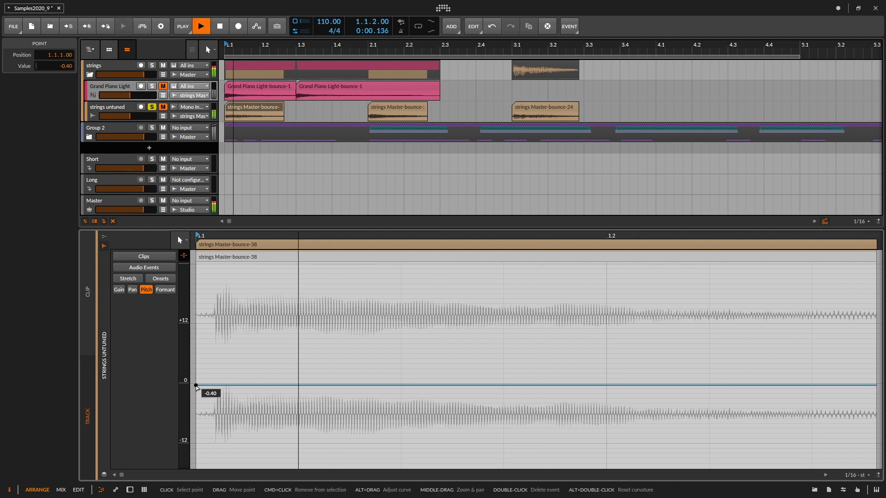
{"action": "key", "text": "space"}
- Play the first Grand Piano Light clip with the strings untuned solo toggled to compare the tuning
{"action": "left_click", "coordinate": [246, 101]}
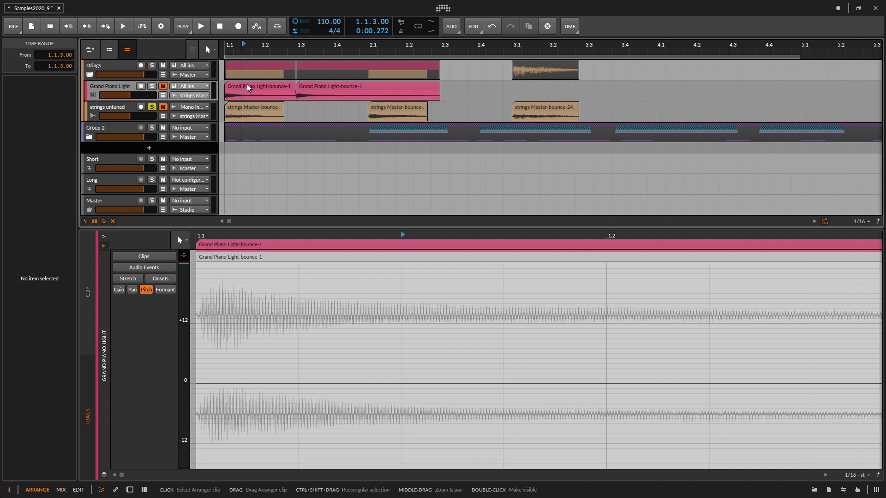
{"action": "left_click", "coordinate": [248, 88]}
{"action": "left_click", "coordinate": [152, 107], "text": "shift"}
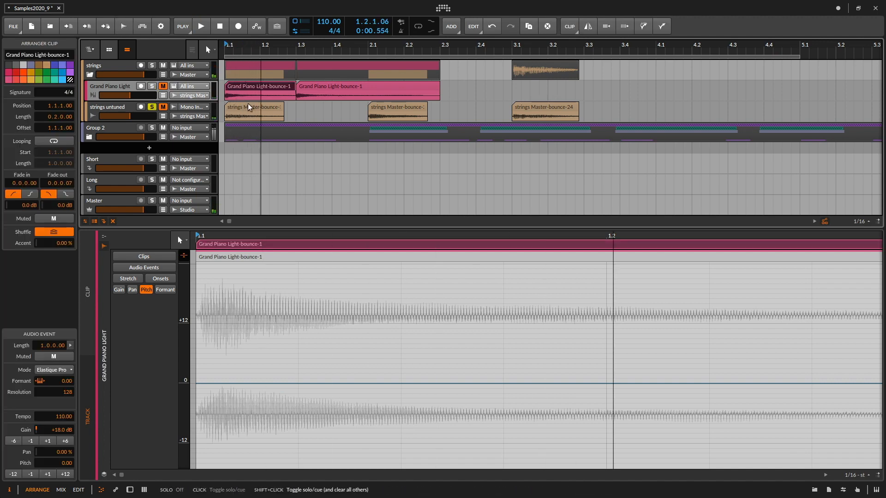
- Set both the pitch and the formant of strings Master-bounce-28 to 3.00, playing the clip to check the sound
{"action": "left_click", "coordinate": [383, 105]}
{"action": "key", "text": "space"}
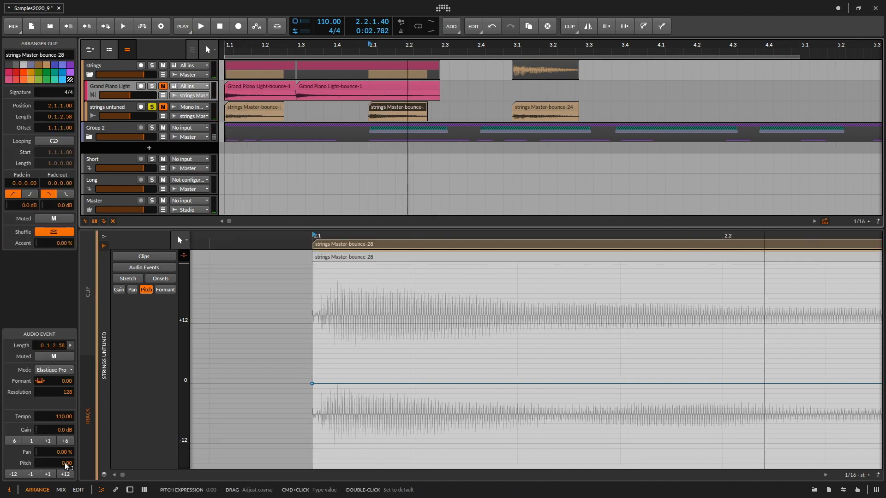
{"action": "left_click_drag", "start_coordinate": [66, 465], "coordinate": [90, 447]}
{"action": "key", "text": "space"}
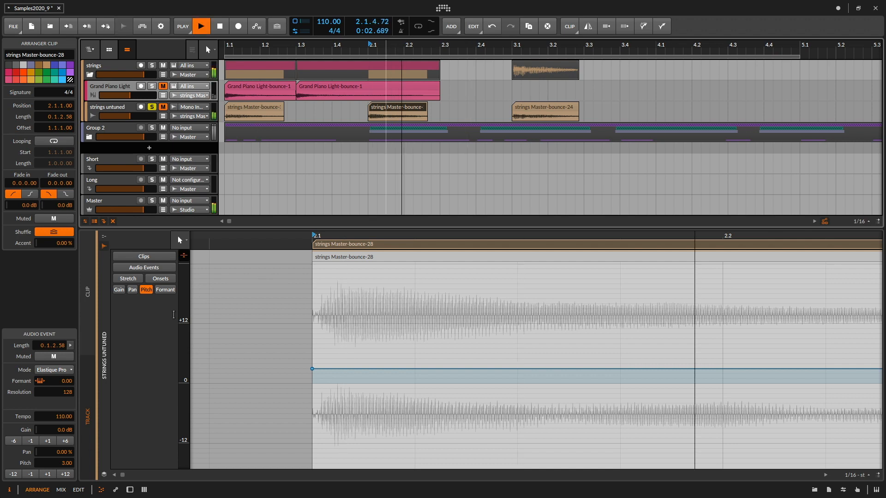
{"action": "key", "text": "space"}
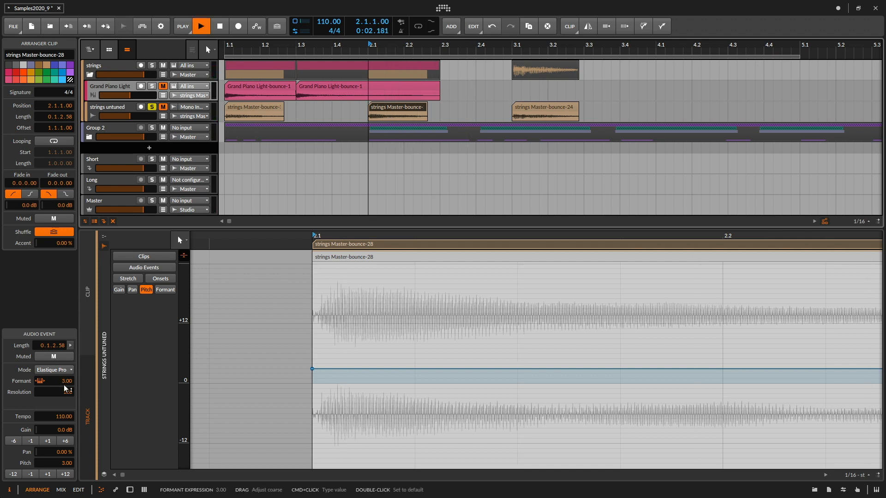
{"action": "key", "text": "space"}
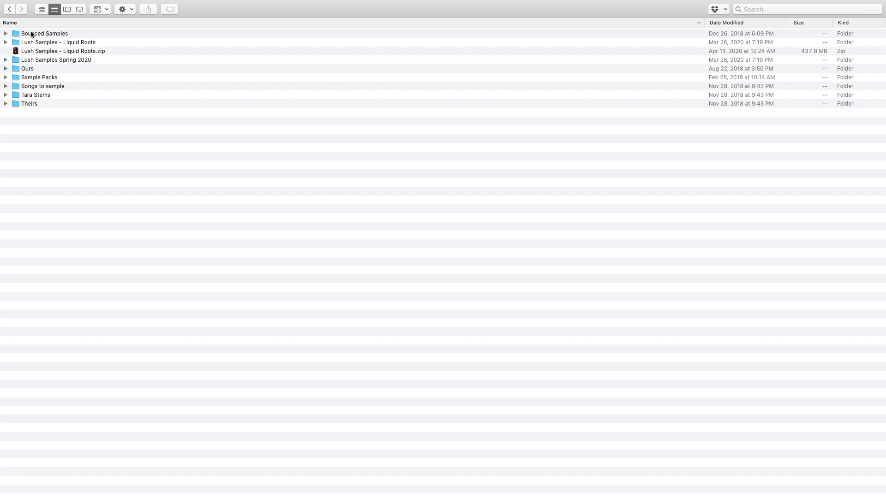
- In Finder, open the Lush Samples - Liquid Roots folder and review its Flute One Shots and Percussion One Shots files
{"action": "double_click", "coordinate": [30, 42]}
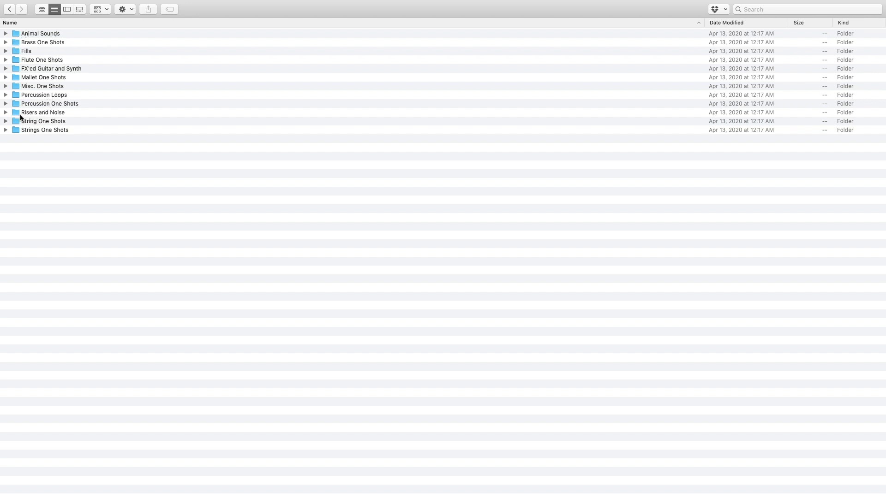
{"action": "double_click", "coordinate": [39, 60]}
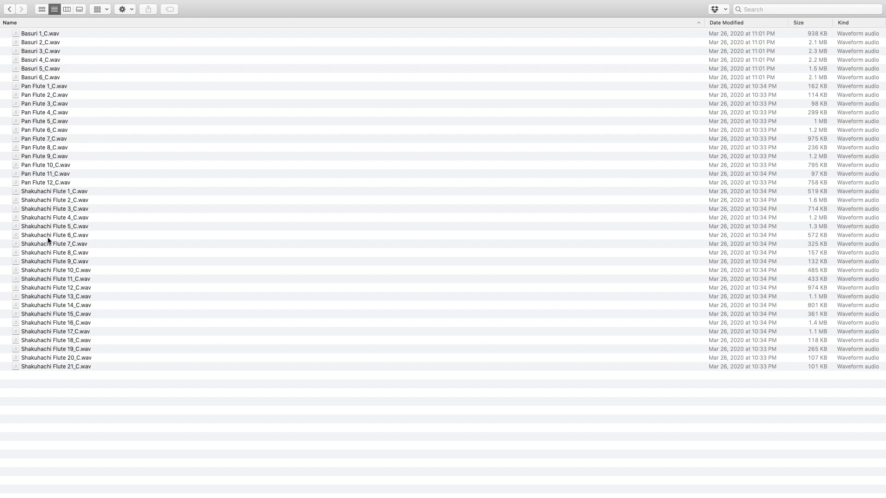
{"action": "left_click", "coordinate": [10, 9]}
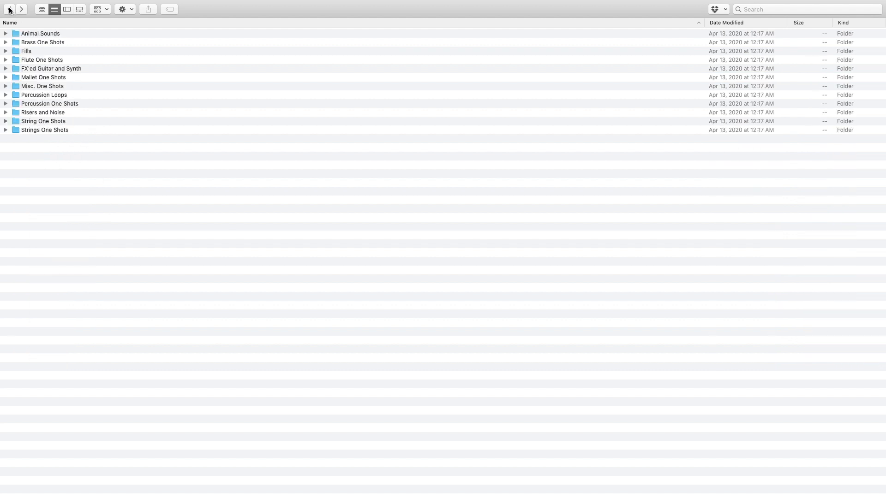
{"action": "double_click", "coordinate": [27, 104]}
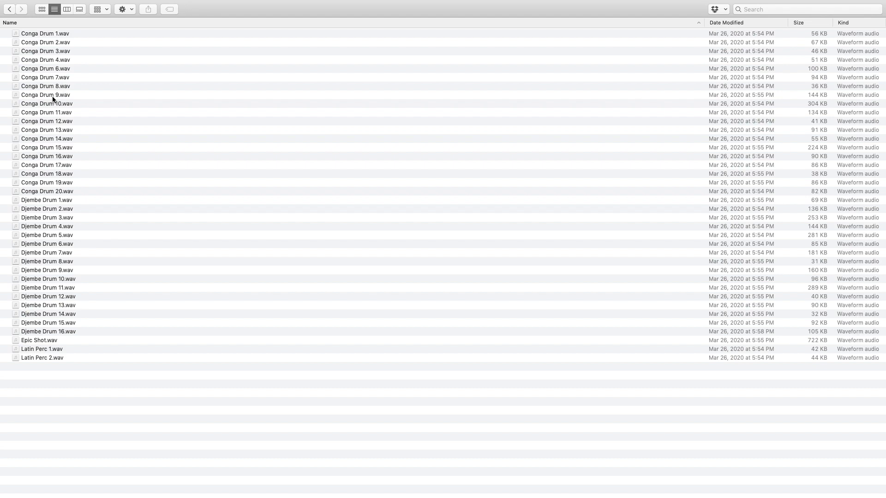